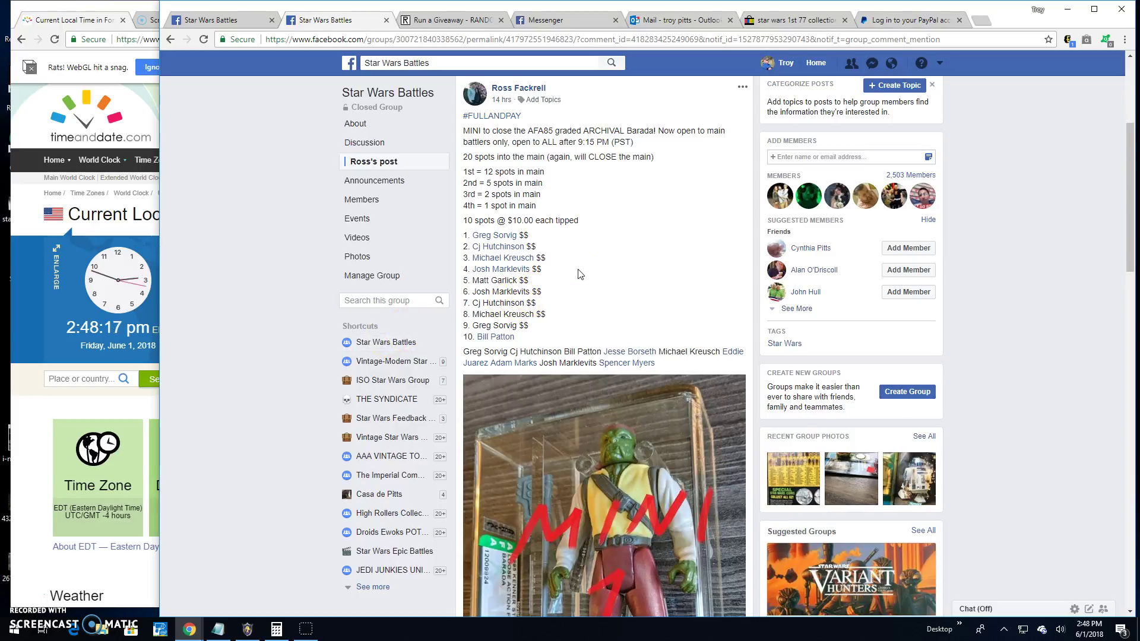
scroll(579, 272, down, 1)
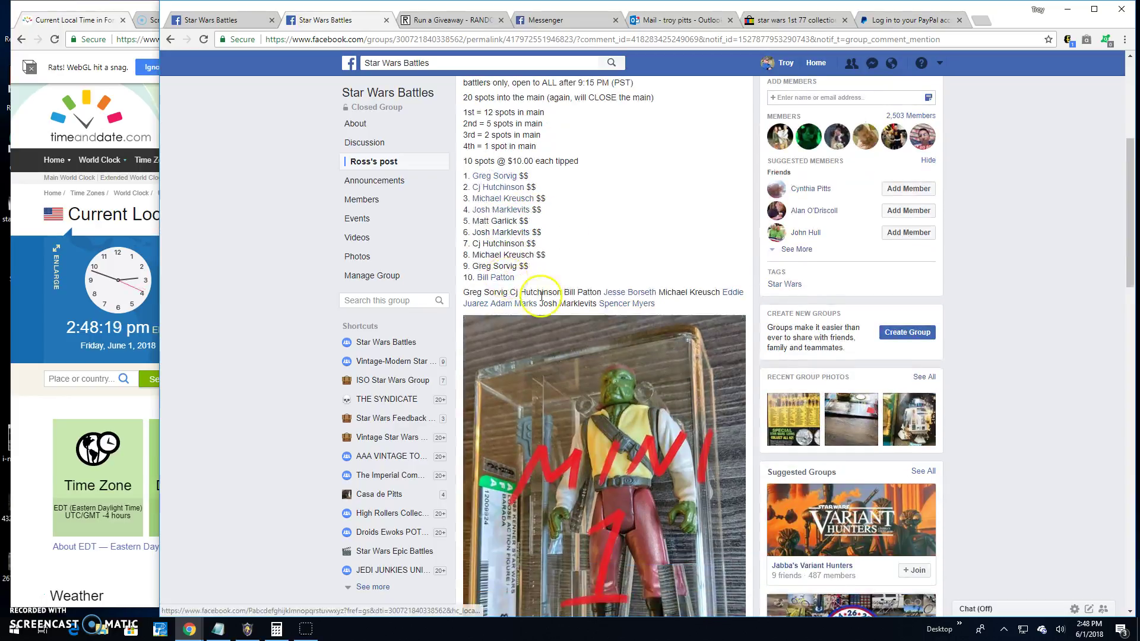
scroll(553, 285, down, 1)
scroll(605, 333, down, 1)
scroll(605, 333, down, 2)
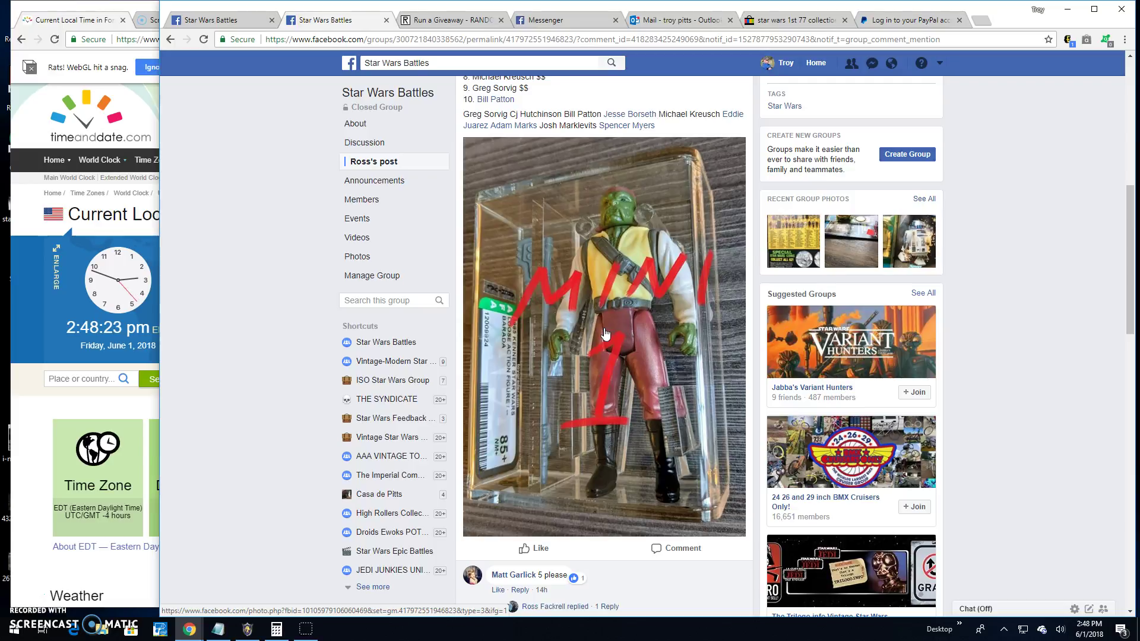
scroll(604, 333, up, 1)
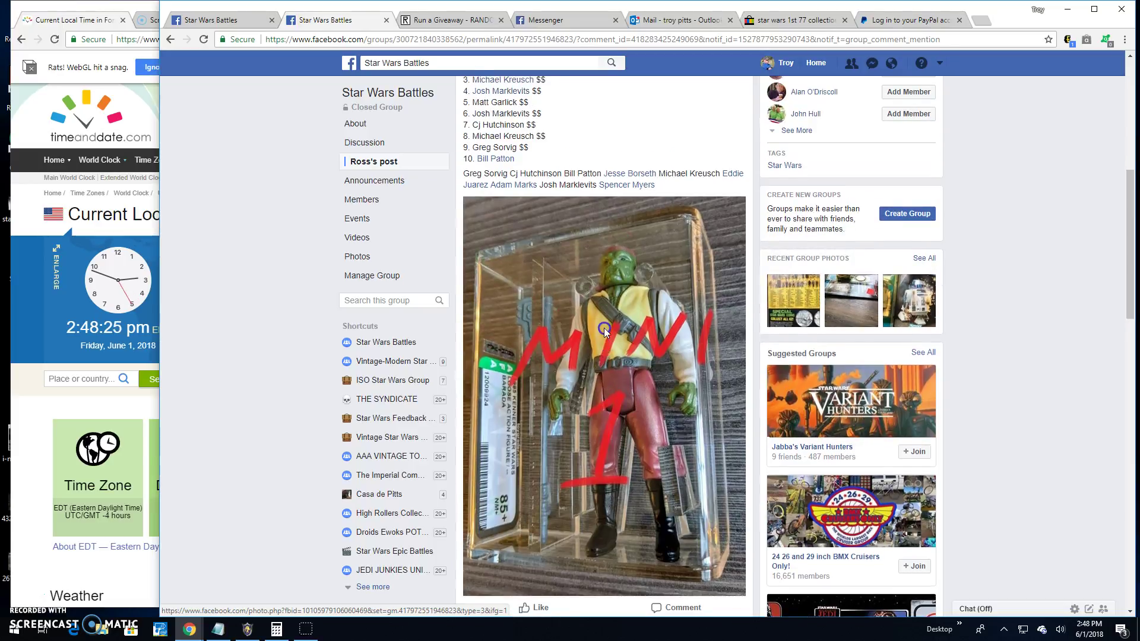
View the giveaway photo and select the post's ten numbered paid spots
click(604, 328)
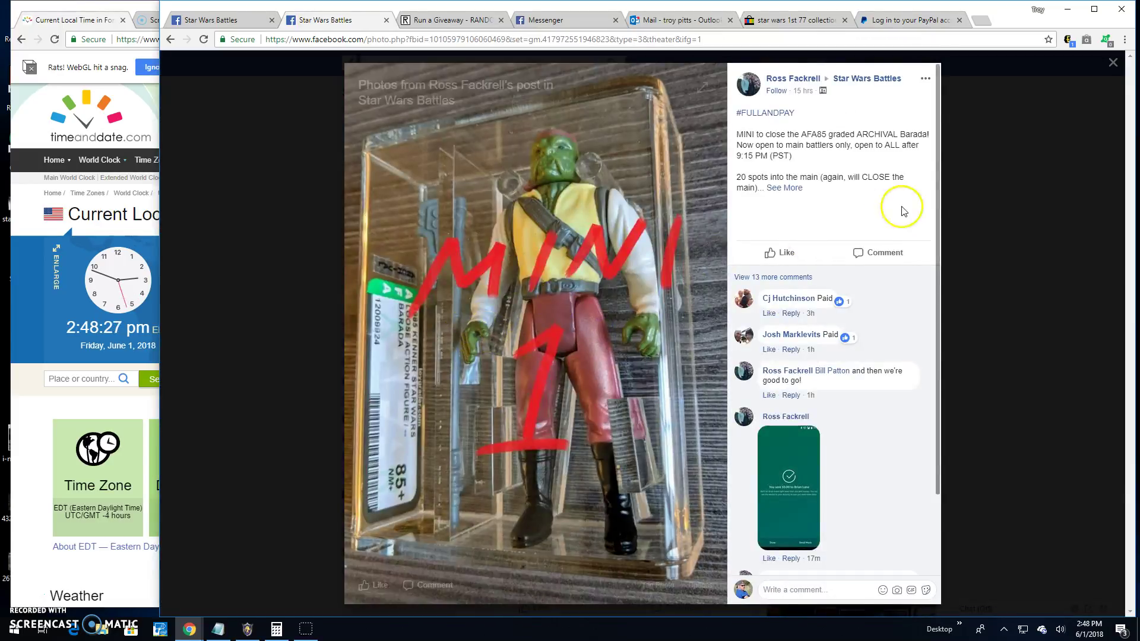
click(1114, 66)
scroll(695, 192, up, 4)
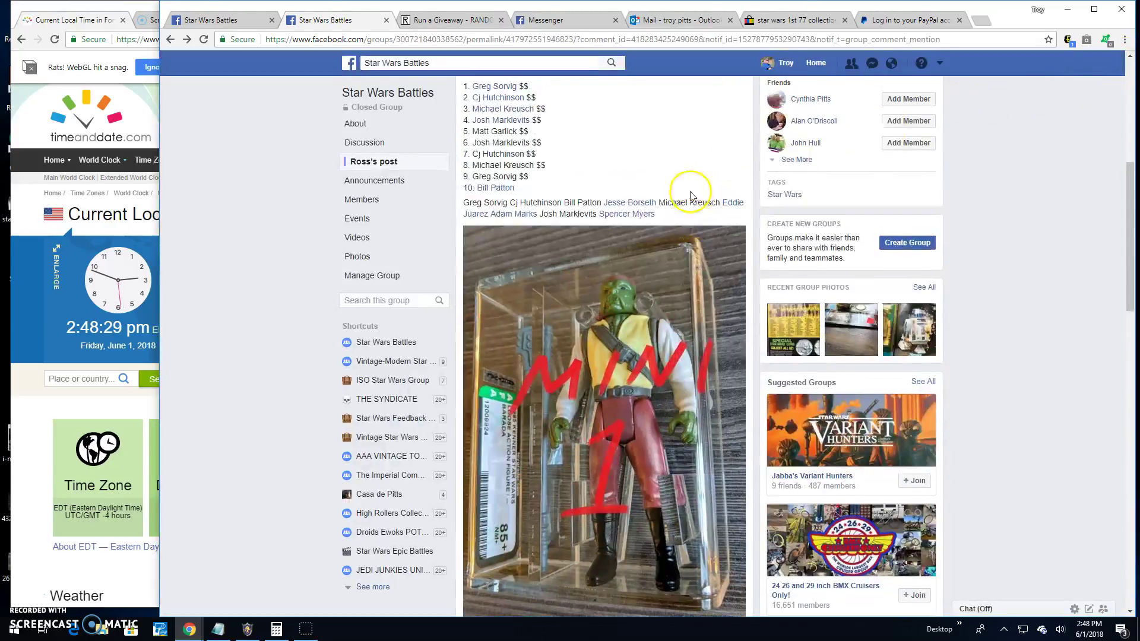
scroll(694, 192, up, 4)
drag(464, 235, 514, 339)
key(ctrl+c)
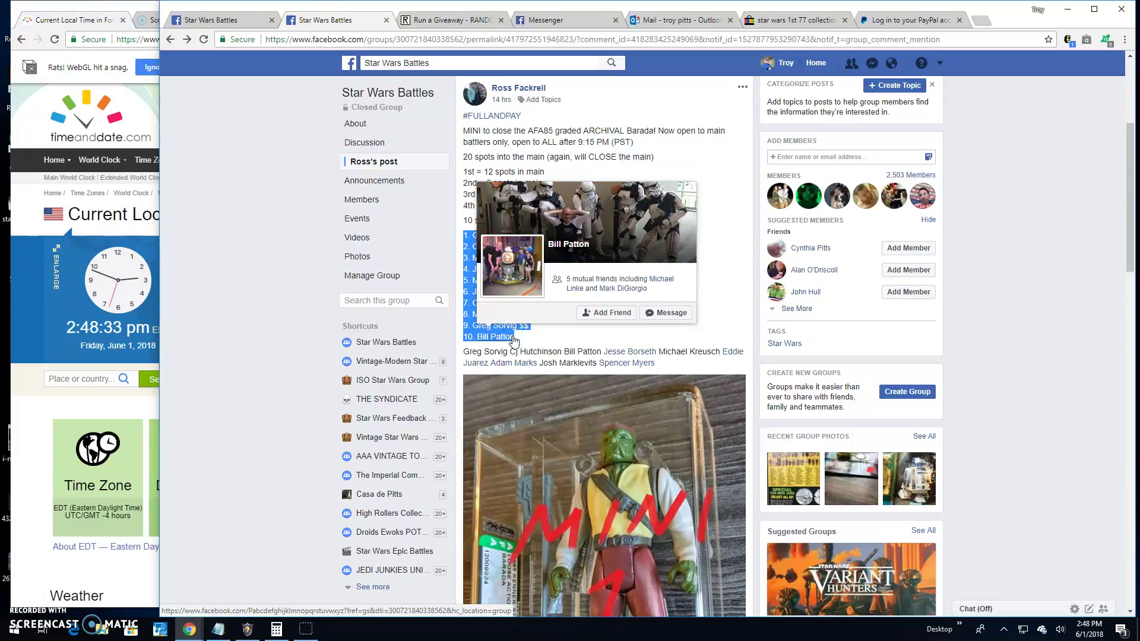
click(597, 276)
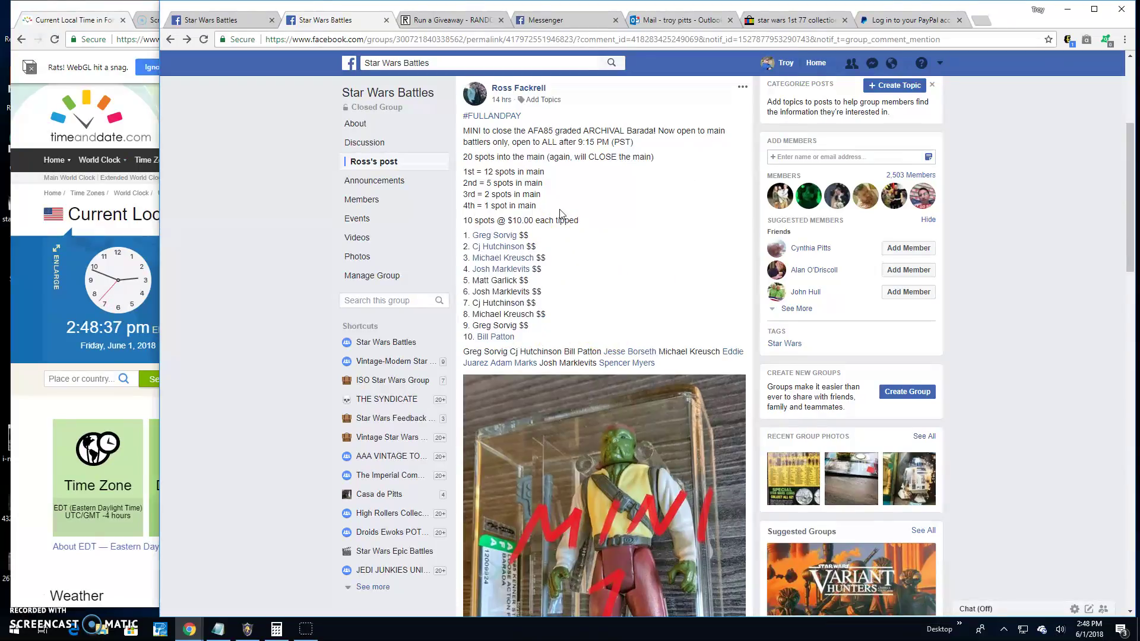
scroll(561, 214, down, 3)
Post the reply 'Live! 2:48 pm' in the group post's comments
click(674, 591)
text(Livel 248 p)
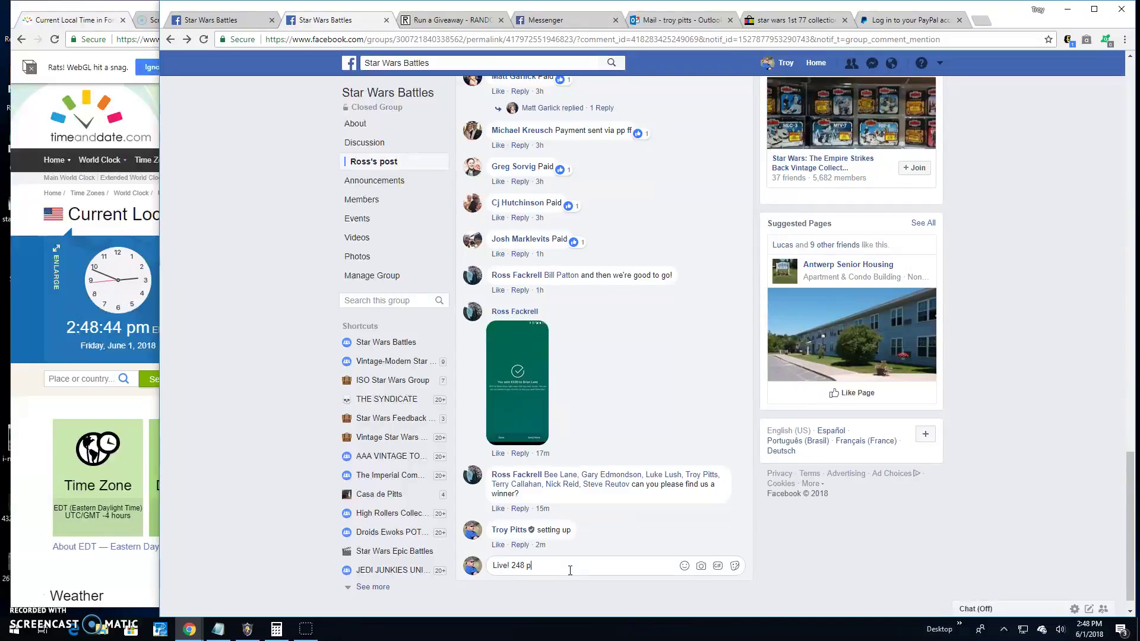
text(m)
key(Return)
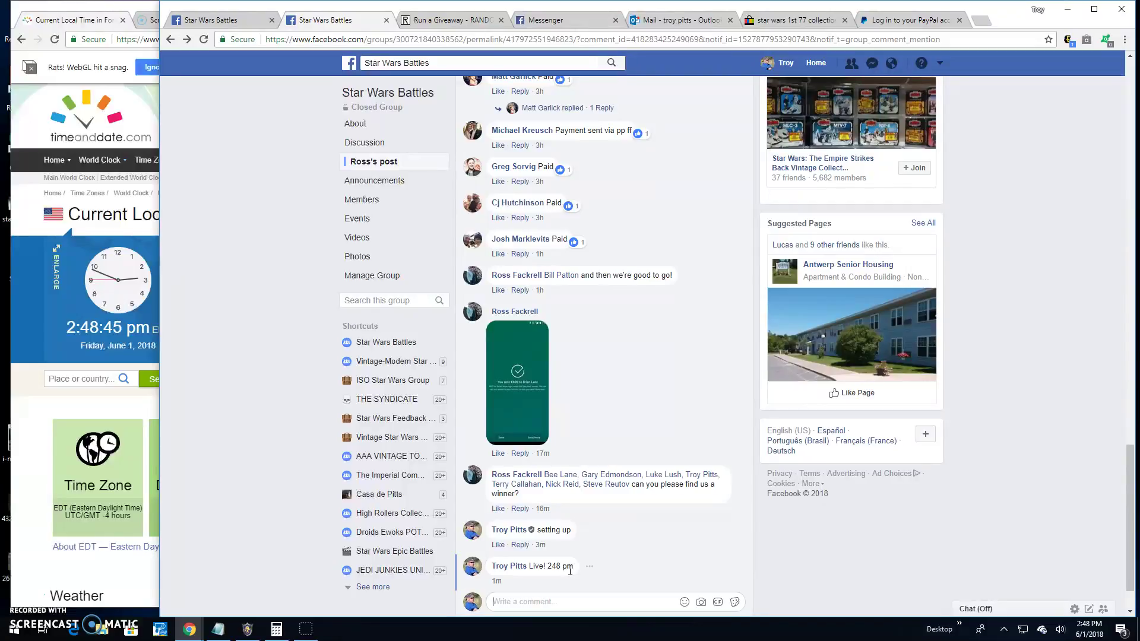
scroll(694, 267, up, 10)
scroll(695, 267, down, 5)
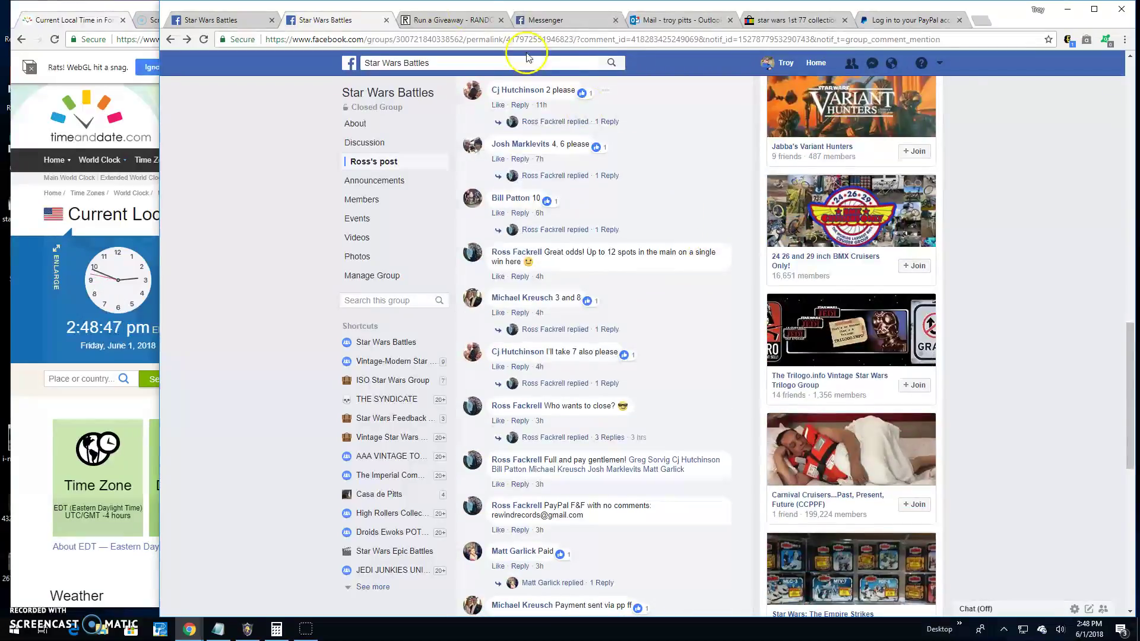
Paste the ten paid spots as giveaway entries, roll 9 rounds, and begin the giveaway
click(450, 20)
click(489, 281)
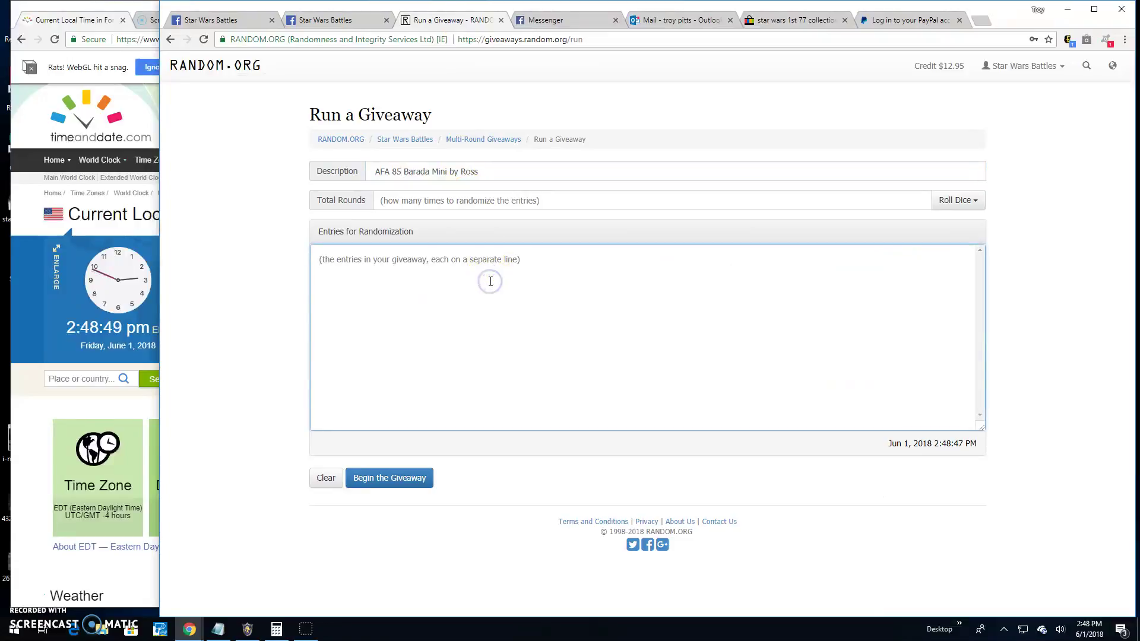
key(ctrl+v)
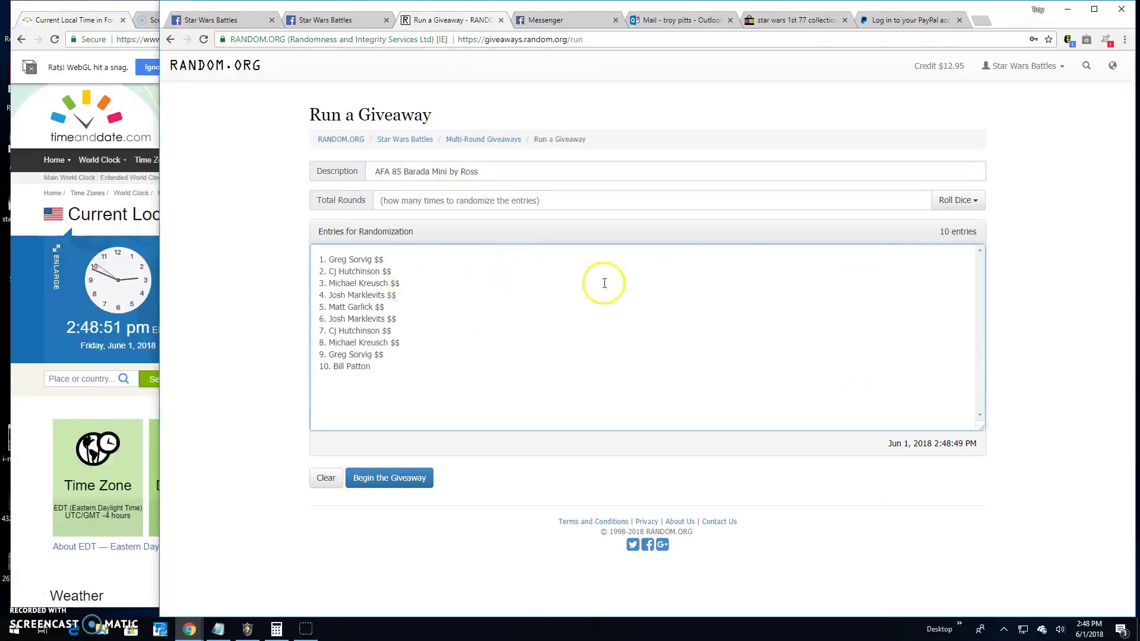
click(958, 200)
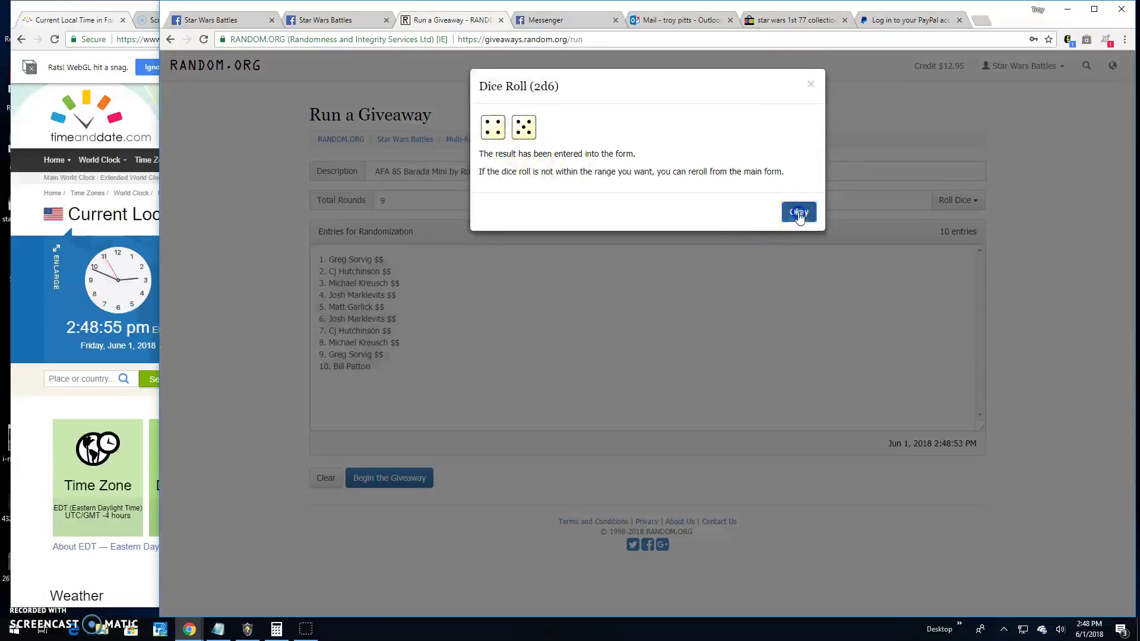
click(799, 214)
click(410, 477)
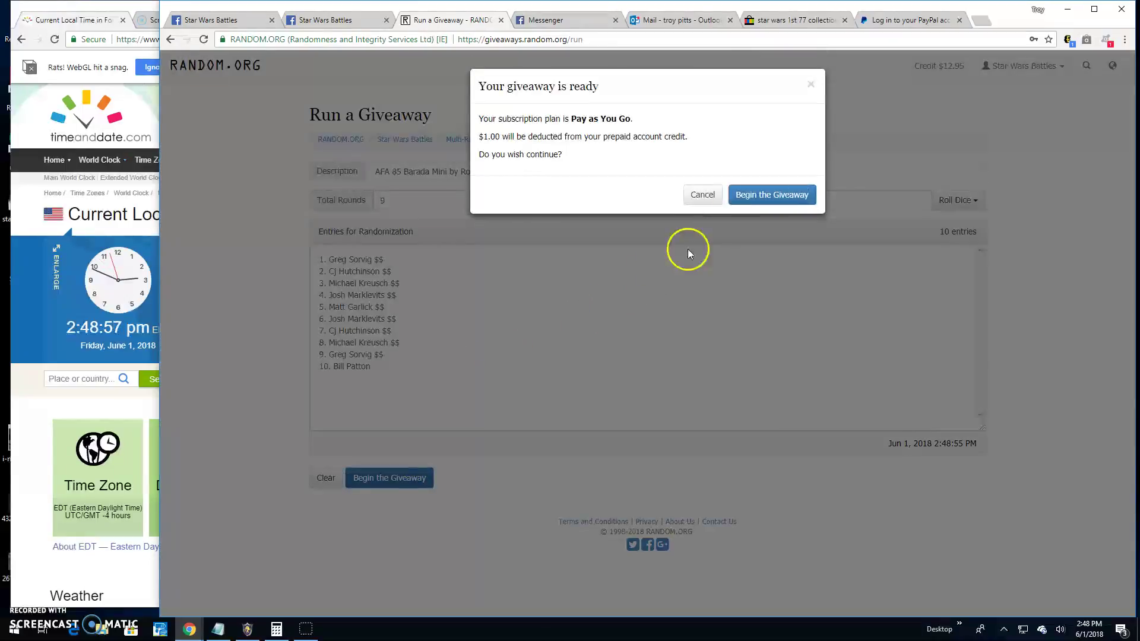
Confirm the charge and advance the giveaway through rounds 2 to 8
click(771, 194)
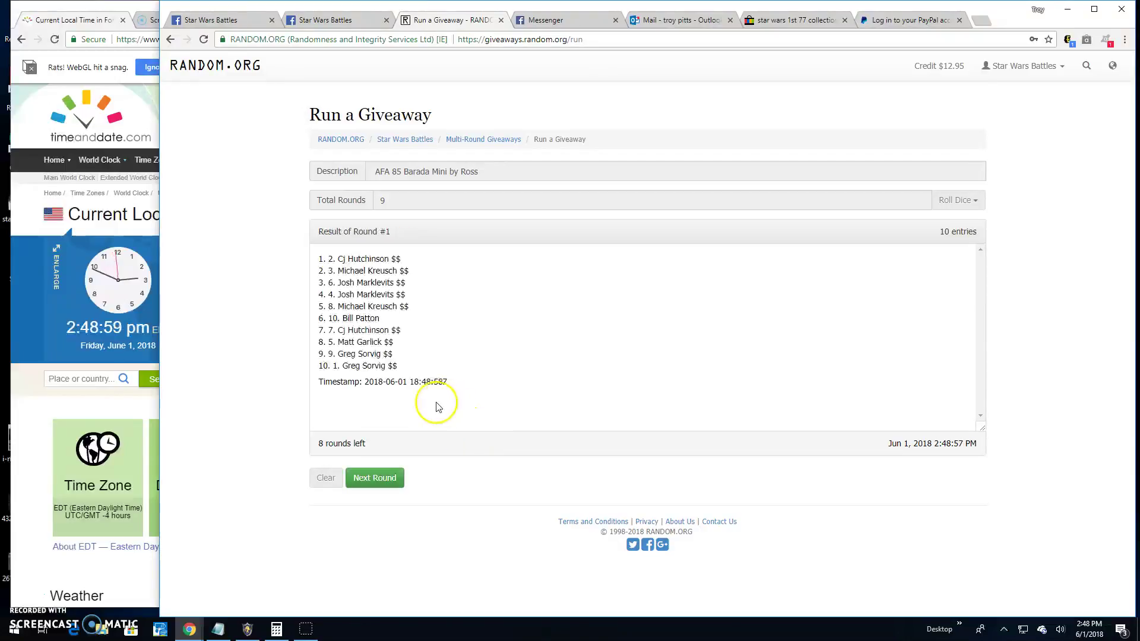
click(374, 477)
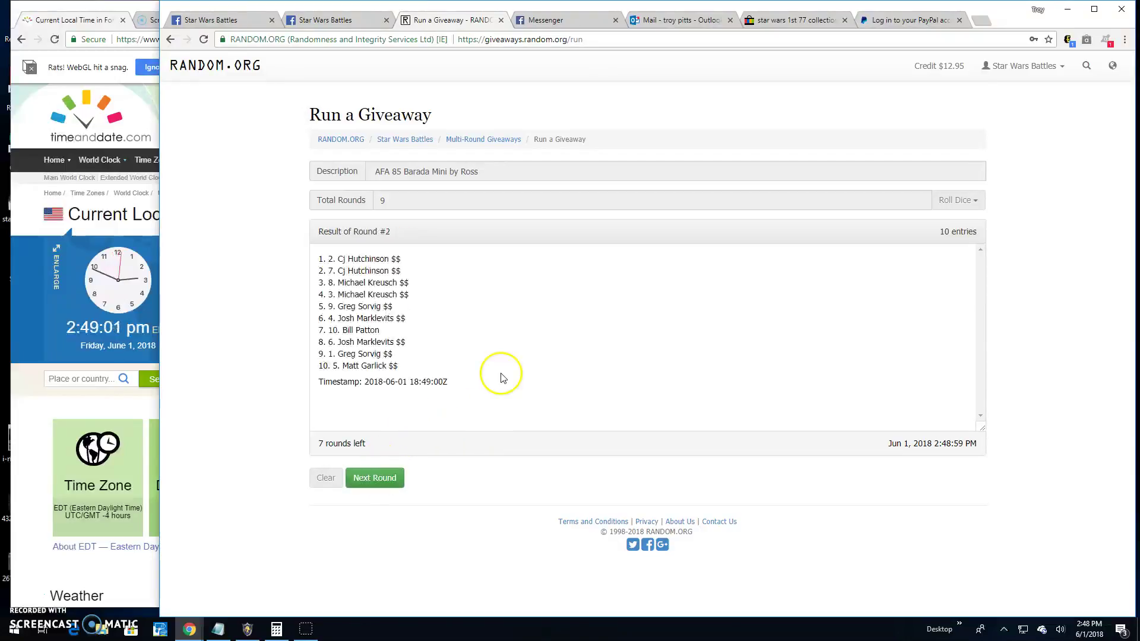
click(374, 477)
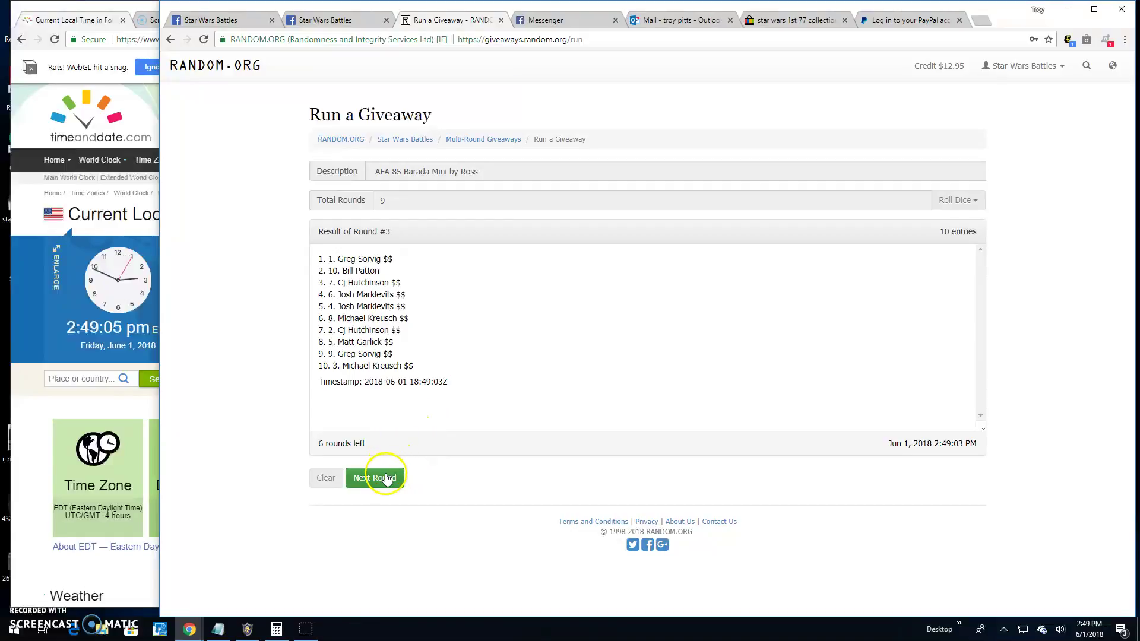
click(386, 479)
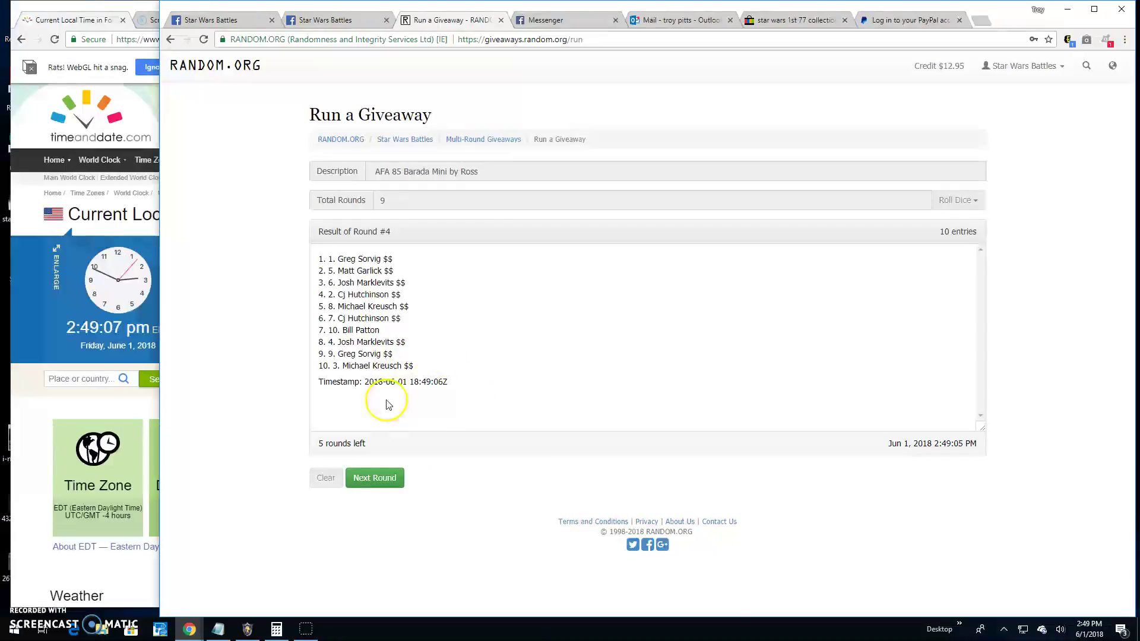
click(379, 478)
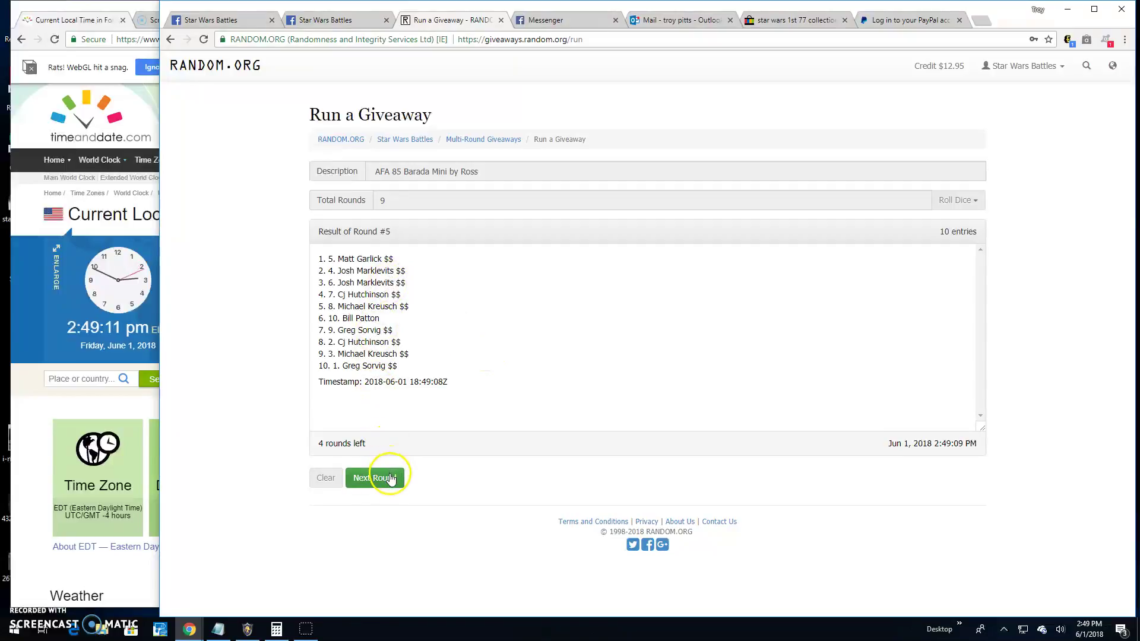
click(390, 479)
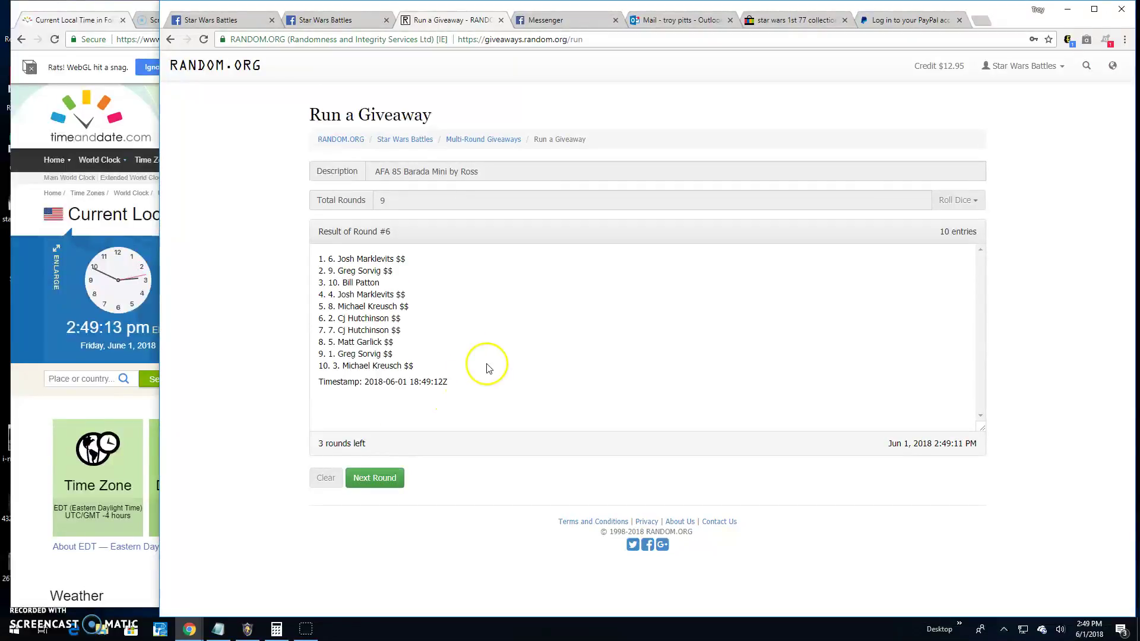
click(383, 478)
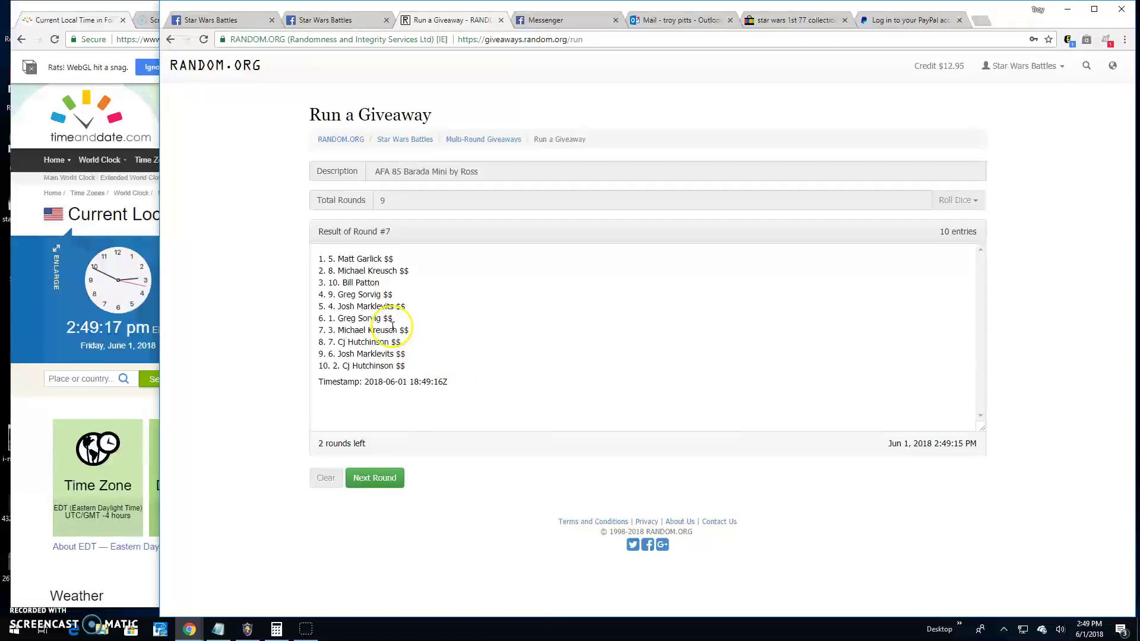
click(374, 477)
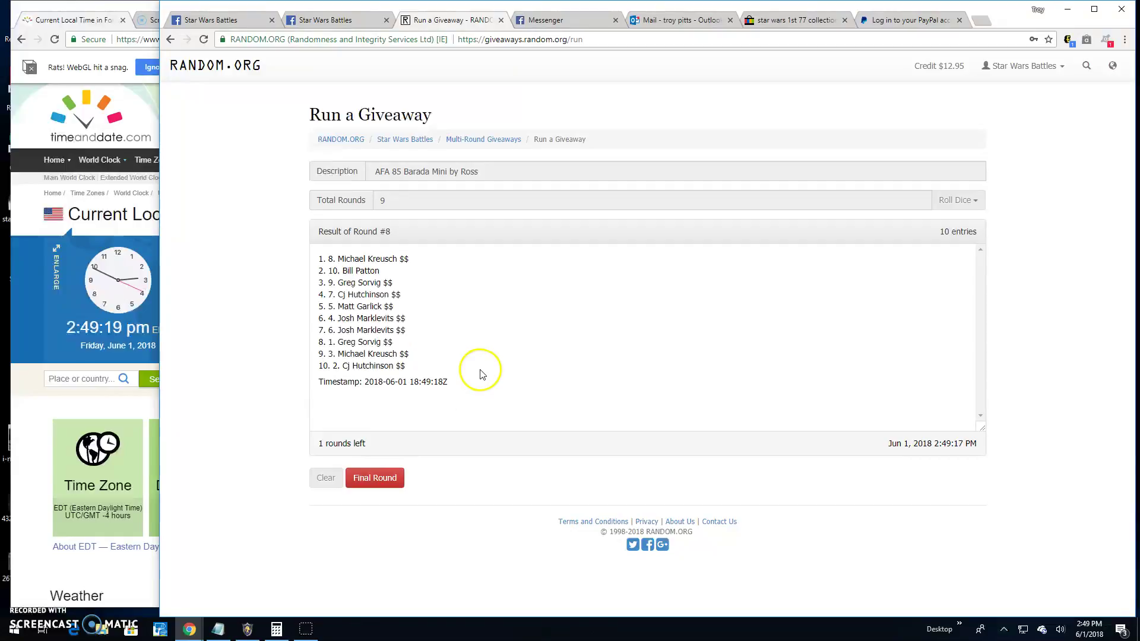
Comment 'Final round! good luck top 4!' on the Facebook group post
click(331, 20)
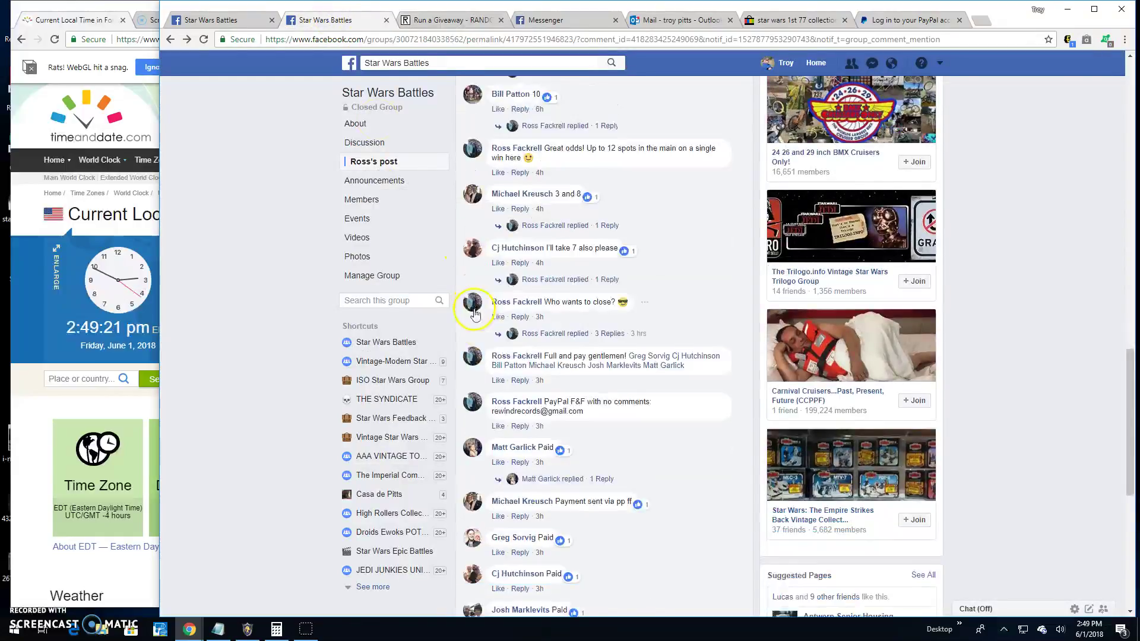
scroll(548, 445, down, 2)
scroll(547, 501, down, 5)
scroll(548, 500, down, 3)
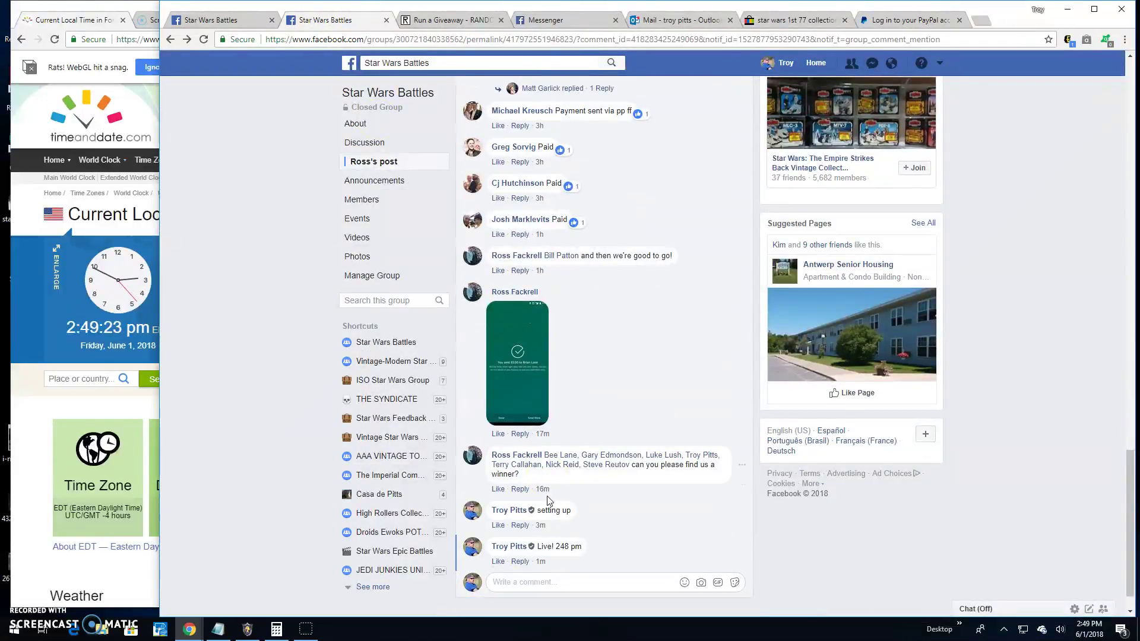
click(526, 559)
text(Final round! good luck top 4)
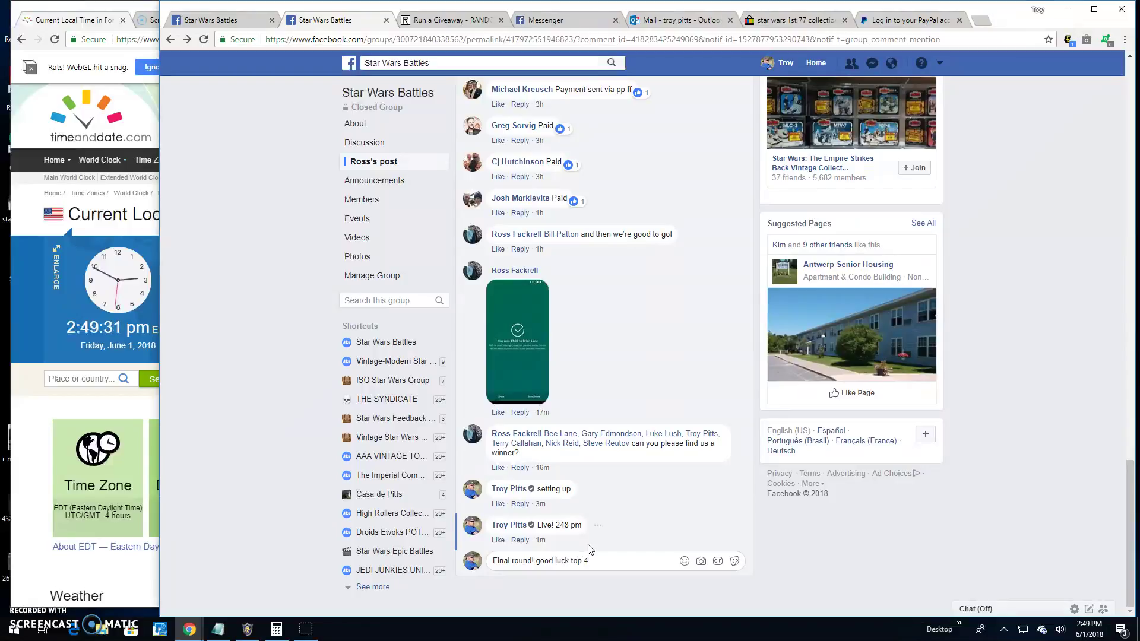
text(!)
key(Return)
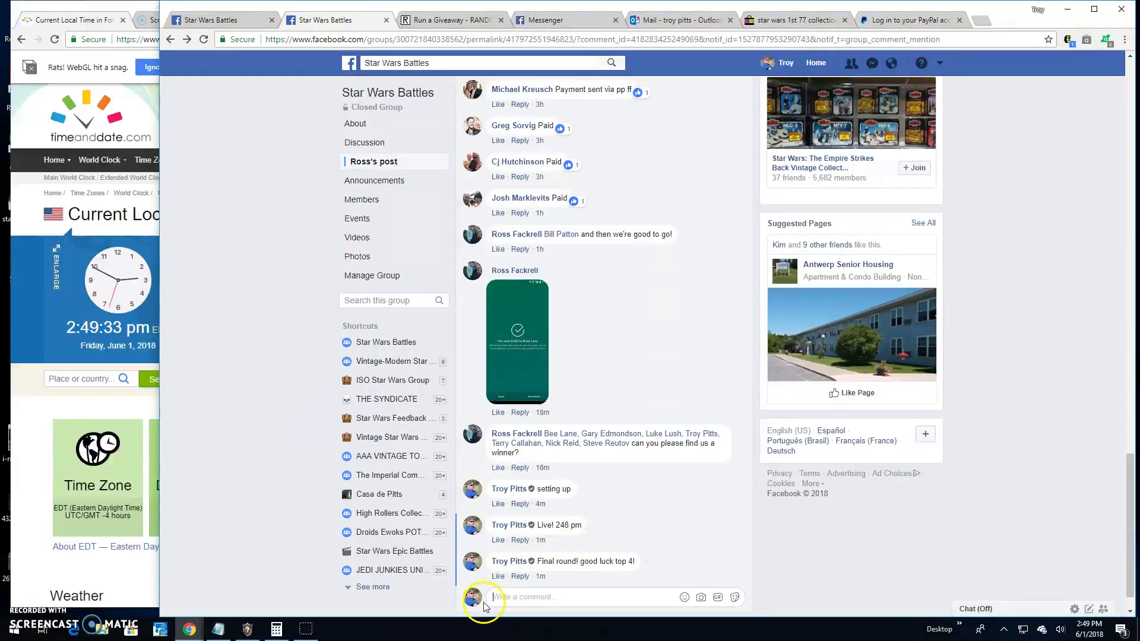
mouse_move(540, 577)
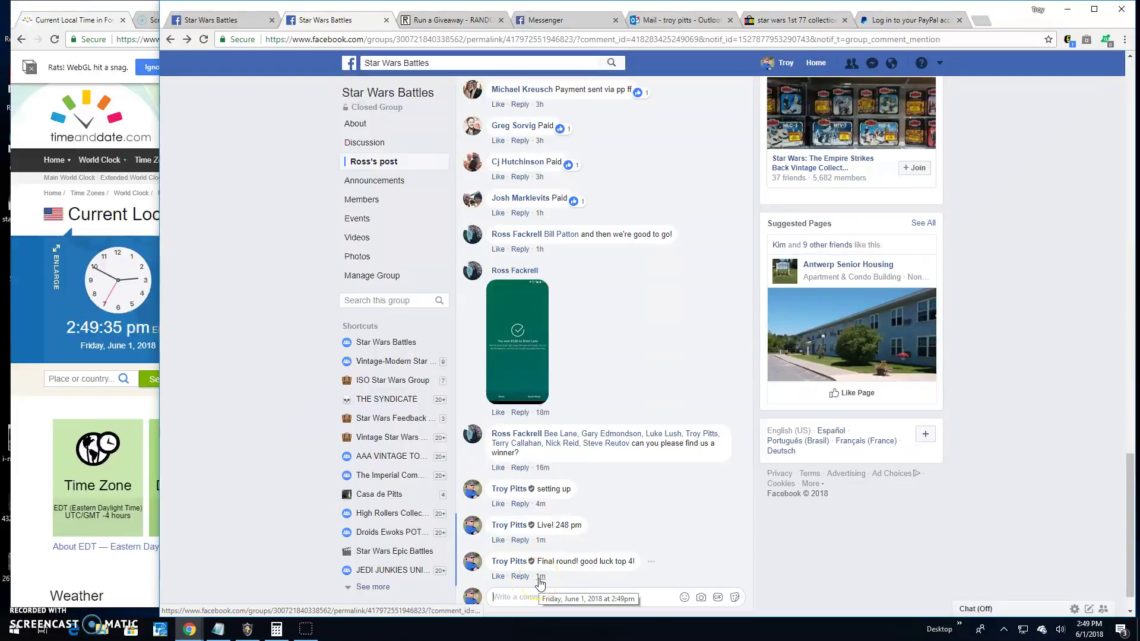
click(441, 21)
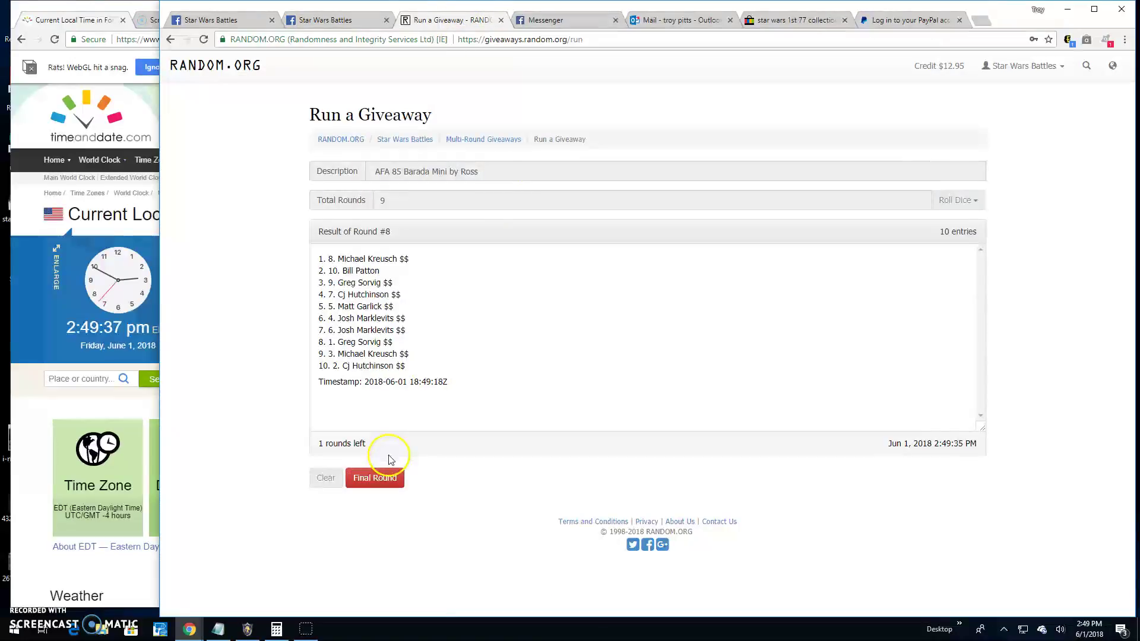
click(375, 477)
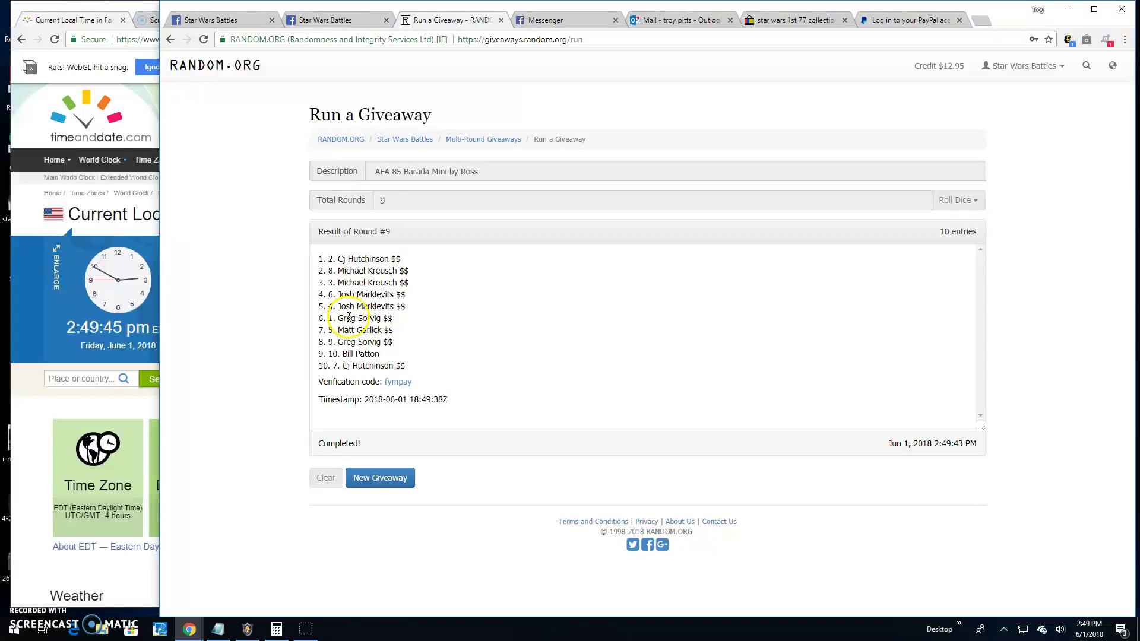
click(397, 382)
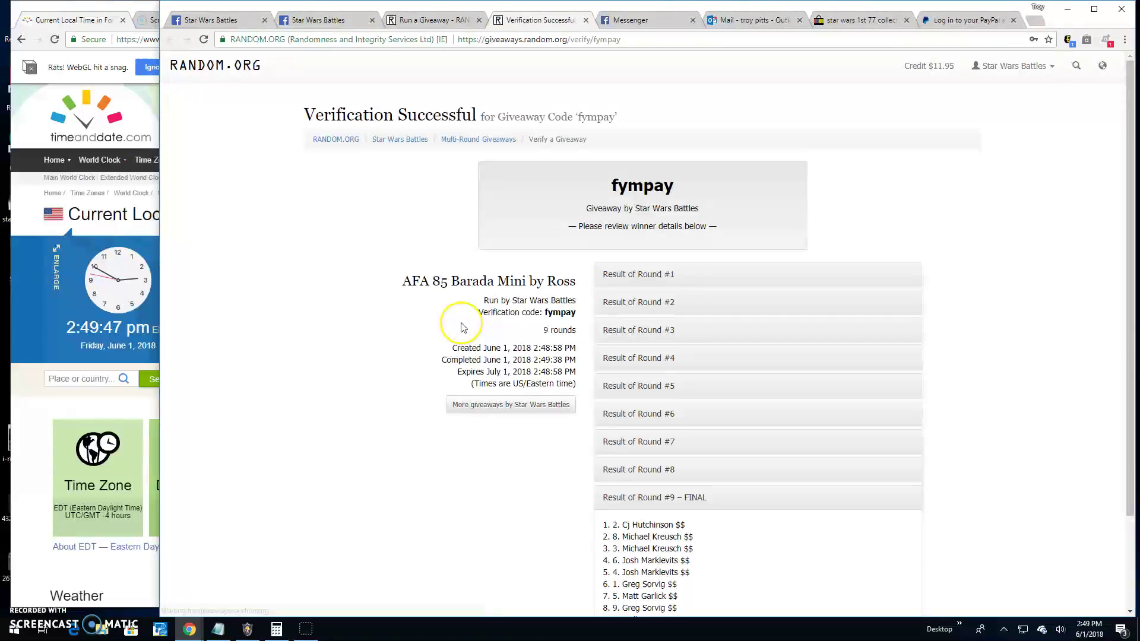
scroll(601, 278, down, 1)
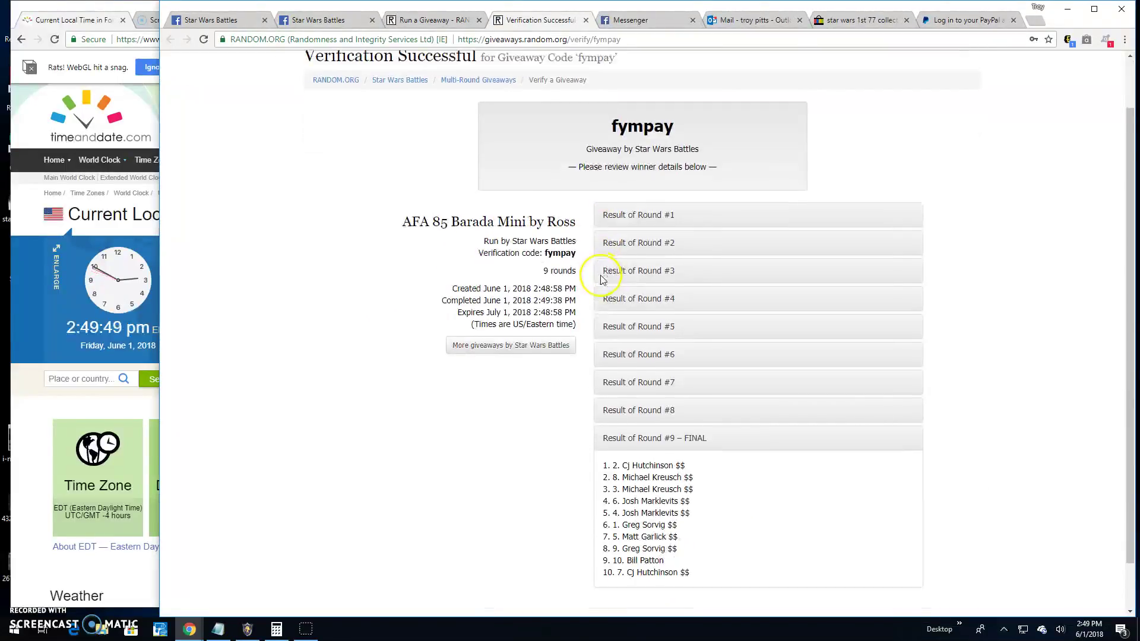
scroll(600, 278, down, 1)
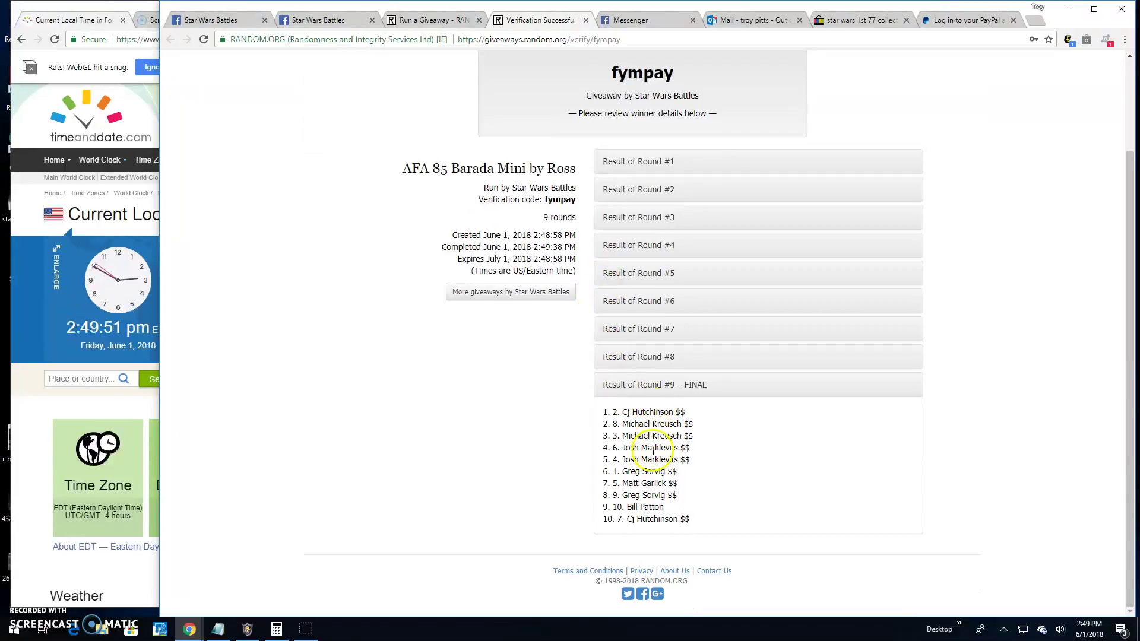
Post the comment 'Done! 249 pm' on the Facebook group post
click(318, 20)
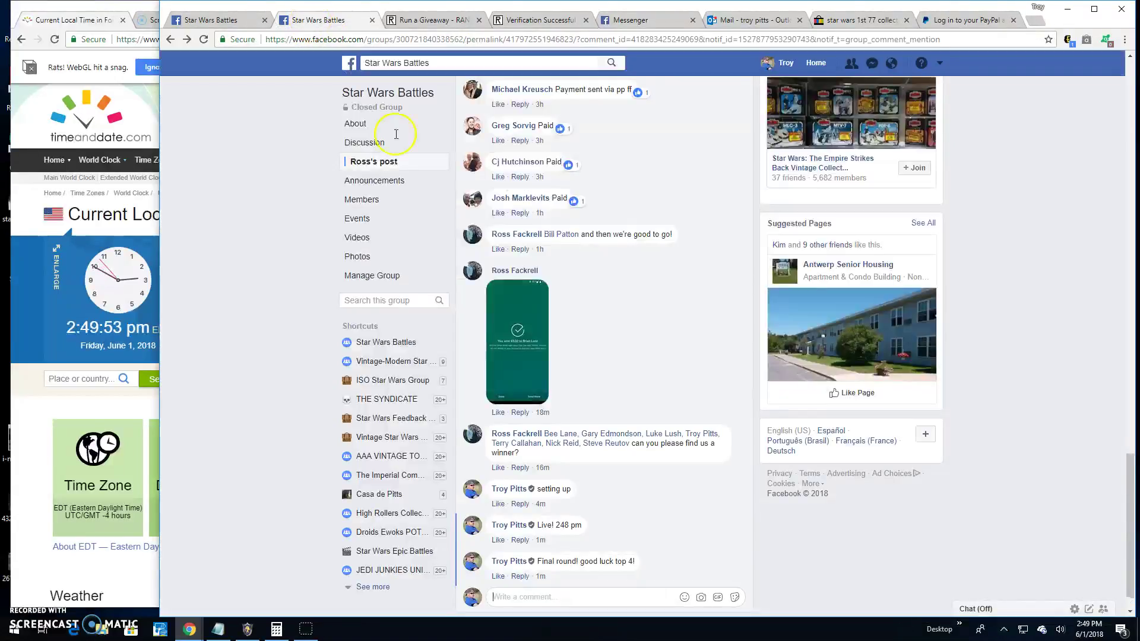
click(542, 597)
text(ne! 249 pm)
key(Return)
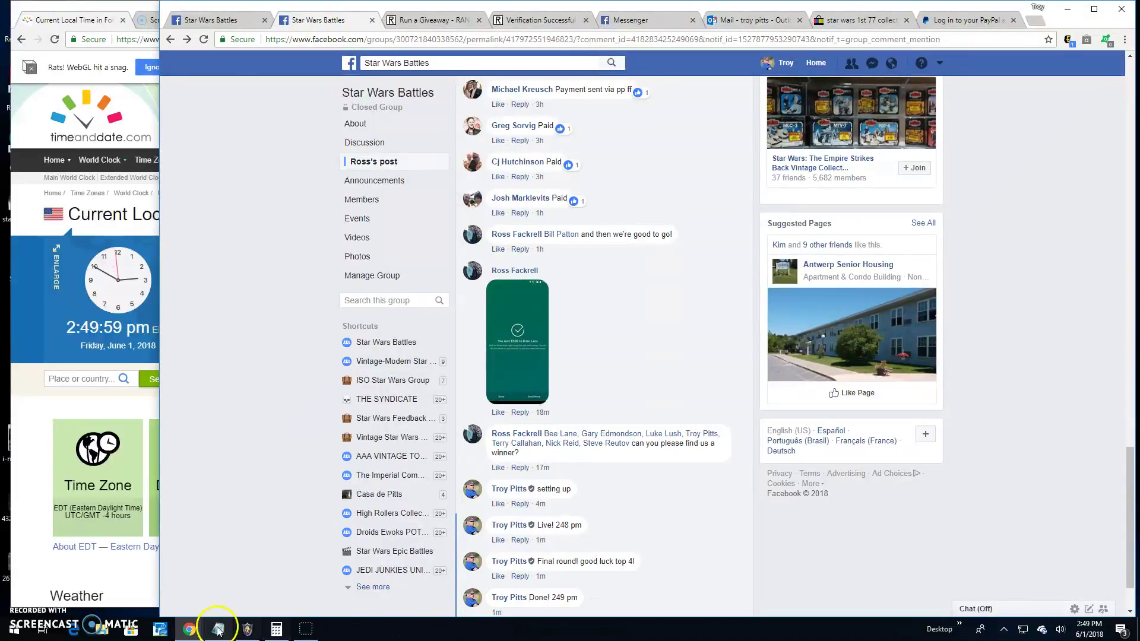